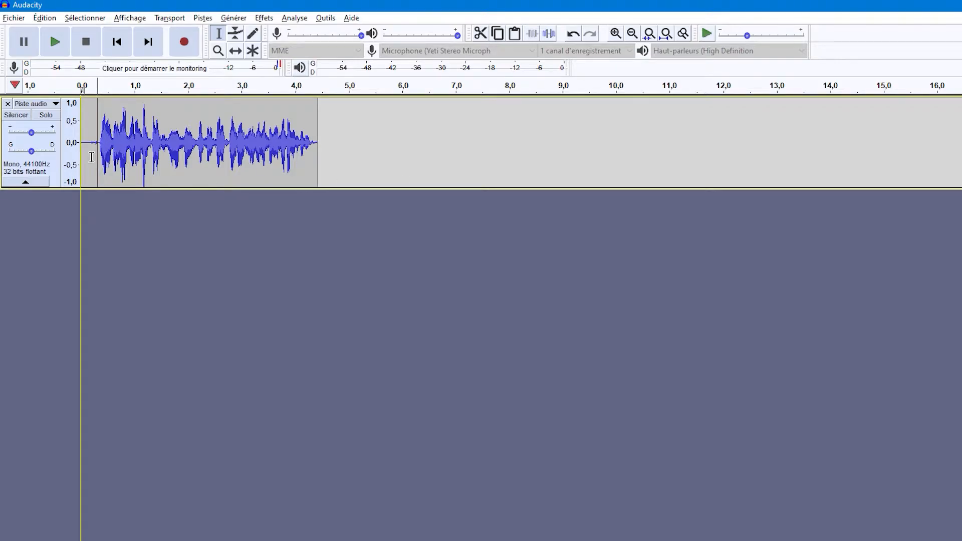
Capture a noise profile from the silent stretch of about 0.3 s at the start of the voice recording.
left_click(92, 157)
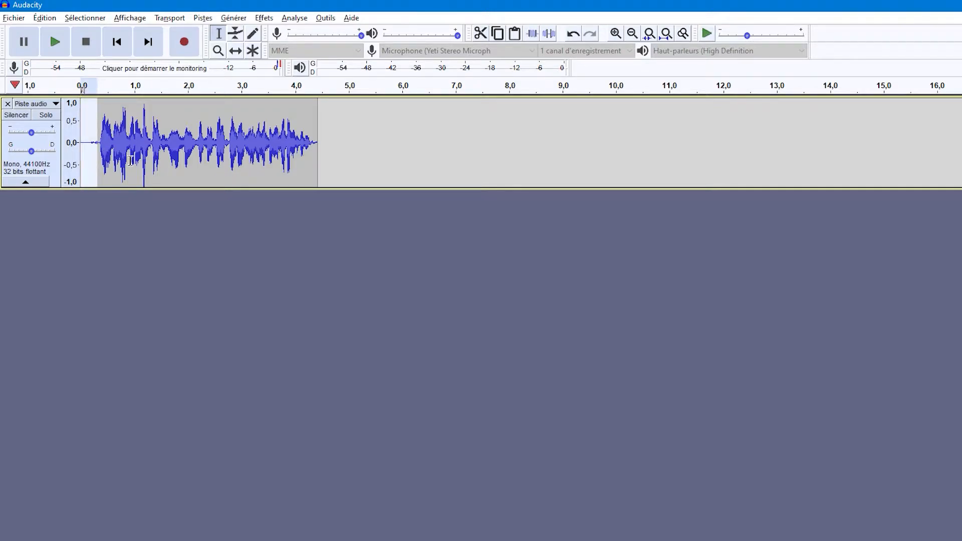
key("space")
left_click(107, 154)
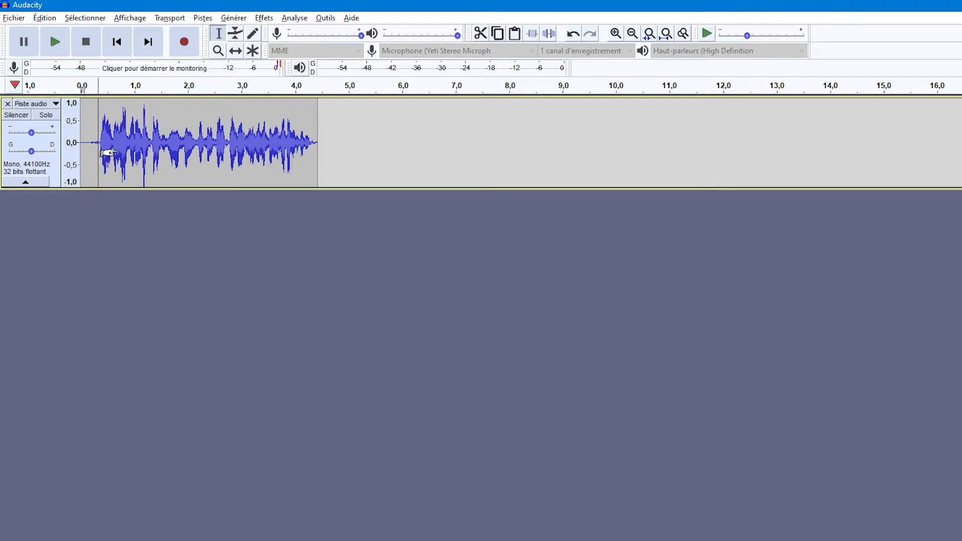
left_click(102, 153)
left_click(105, 153)
left_click_drag(99, 153, 70, 149)
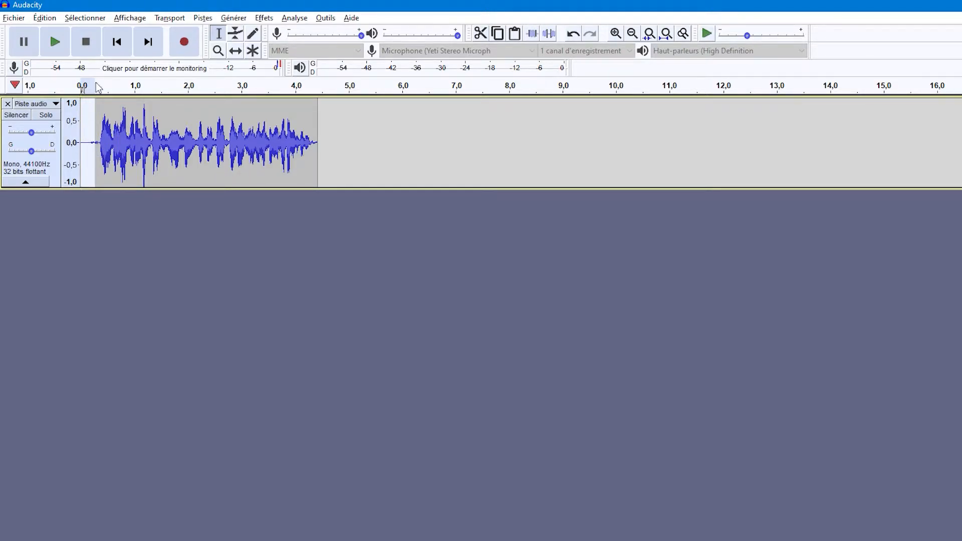
left_click(202, 17)
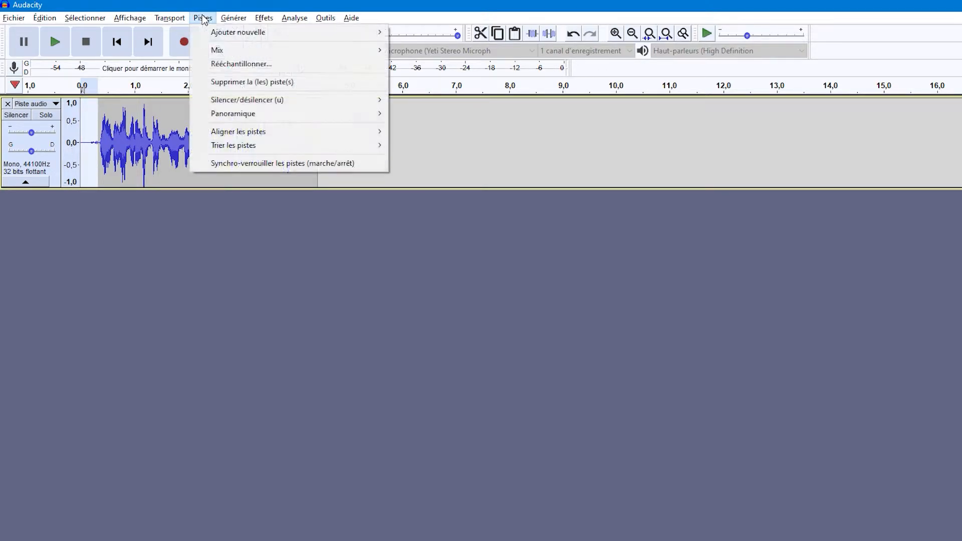
mouse_move(264, 18)
left_click(321, 268)
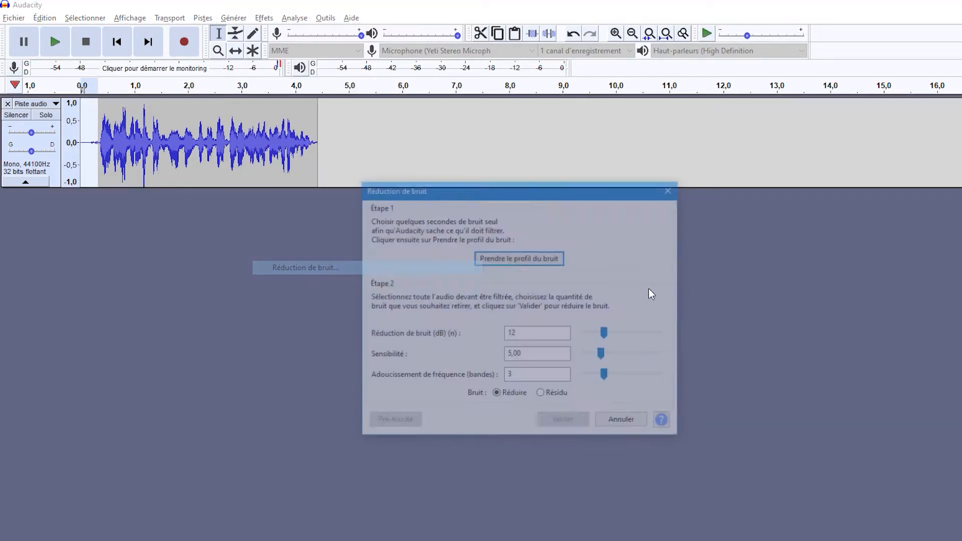
left_click(531, 258)
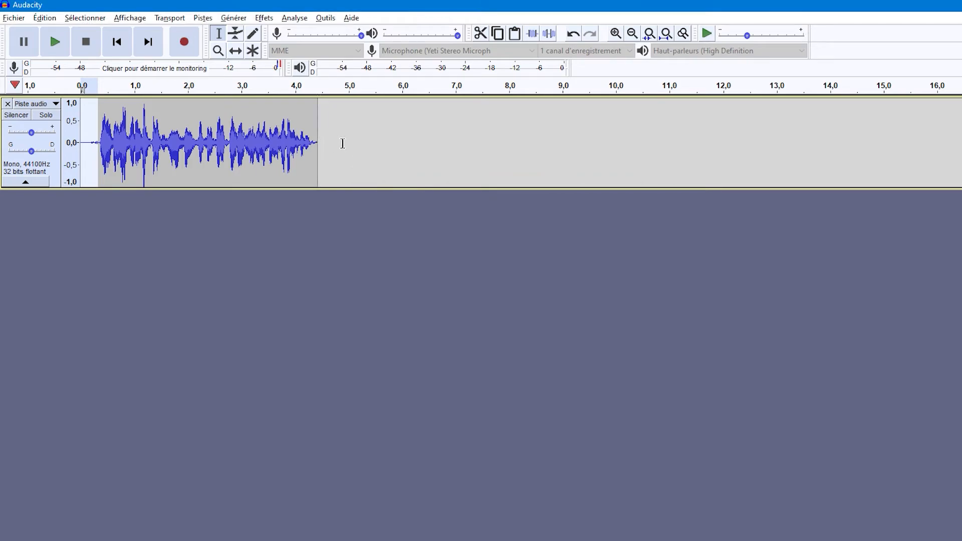
Apply noise reduction to the whole recording with 12 dB reduction, sensitivity 5,00 and 3 frequency smoothing bands.
left_click_drag(335, 144, 80, 145)
left_click(264, 17)
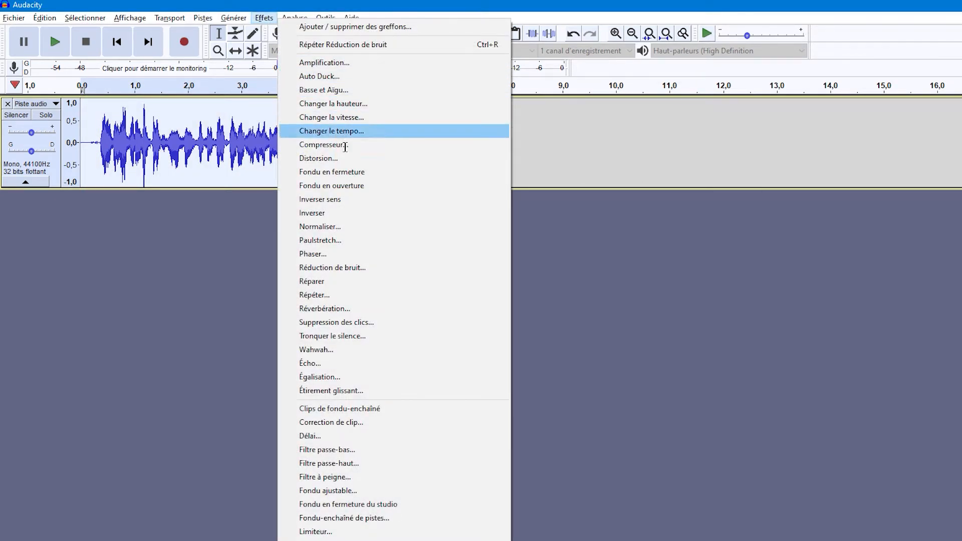
left_click(402, 275)
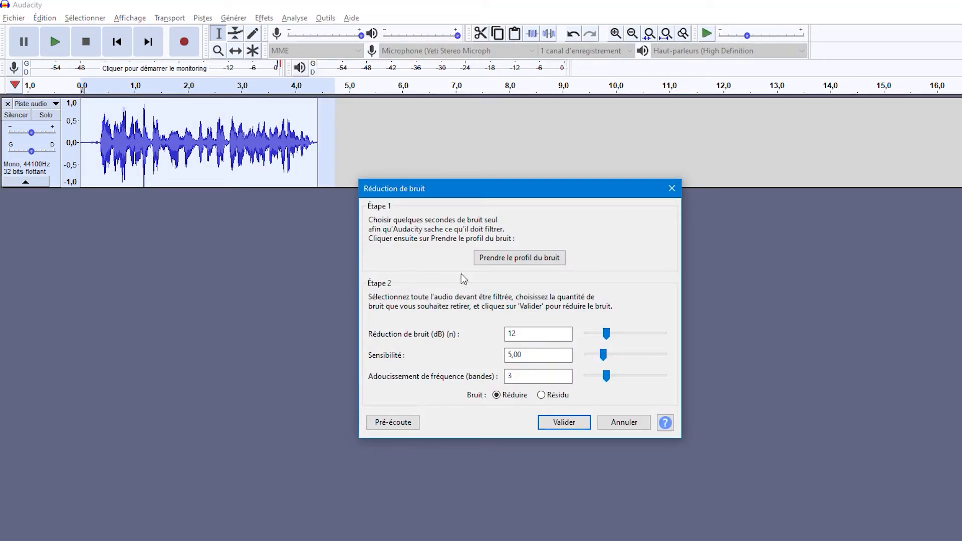
left_click(552, 357)
left_click(567, 424)
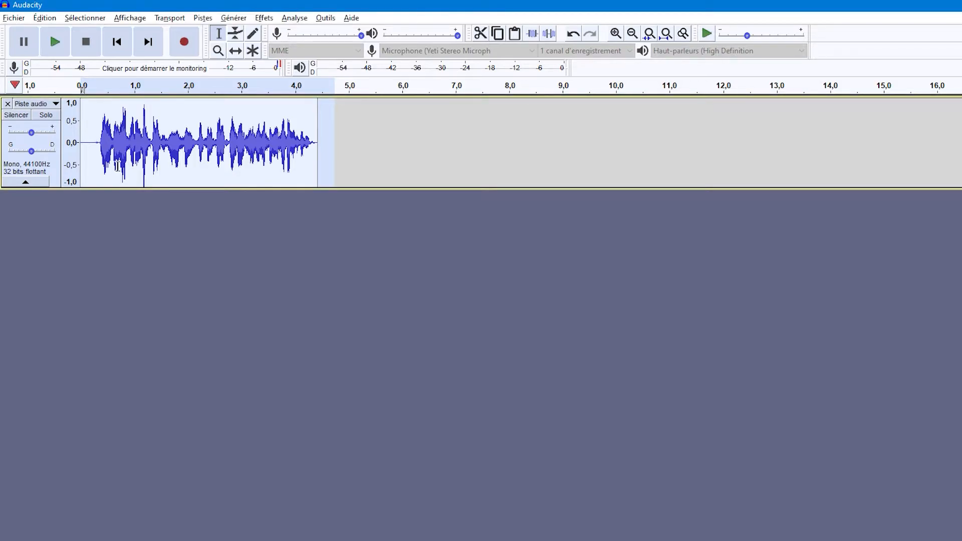
Apply noise reduction again with the same settings to only the silent stretch at the start of the recording.
left_click(87, 158)
left_click(133, 153)
left_click_drag(100, 151, 80, 152)
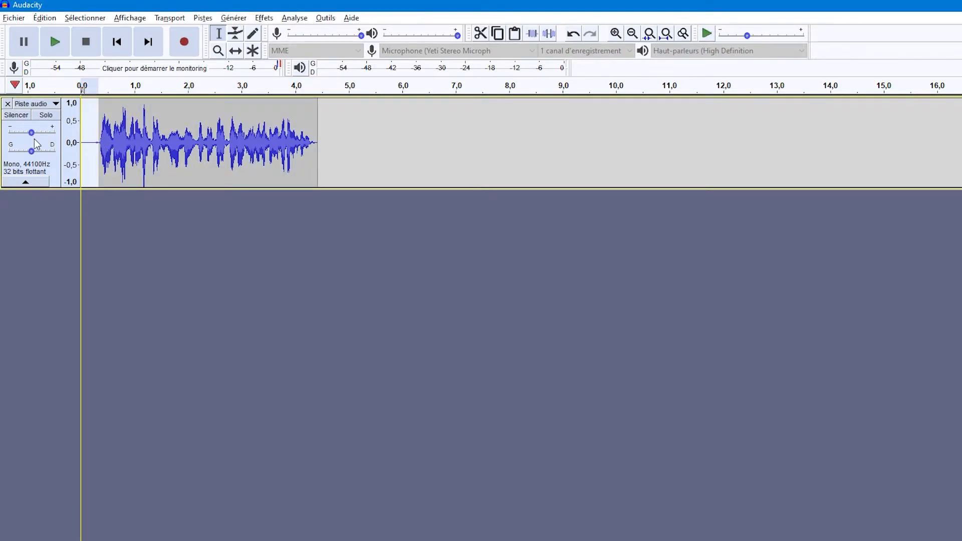
left_click(264, 18)
left_click(344, 263)
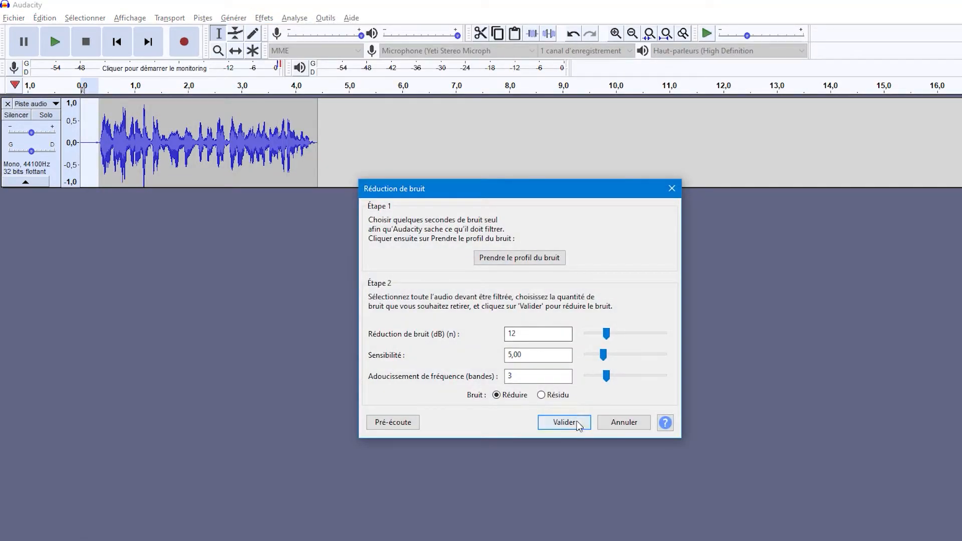
left_click(564, 422)
Compress the whole recording with a -40 dB noise floor, 1,3:1 ratio, 0,20 s attack and 1,0 s release, with gain compensated to 0 dB.
left_click_drag(335, 126, 9, 128)
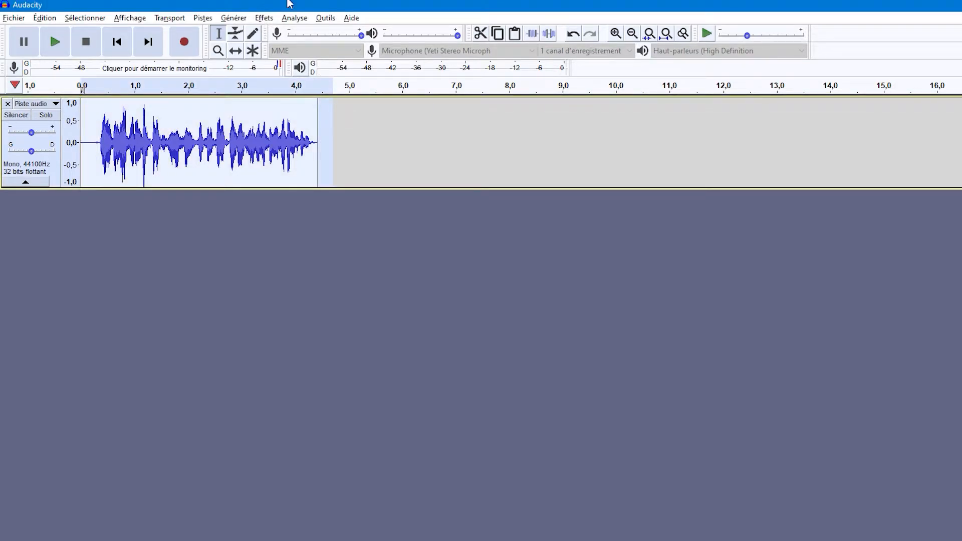
left_click(264, 18)
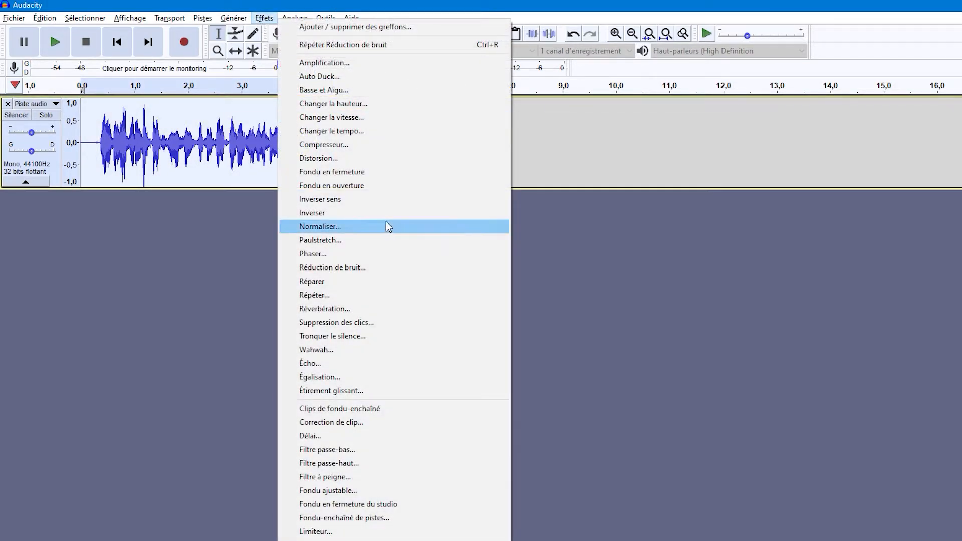
left_click(338, 143)
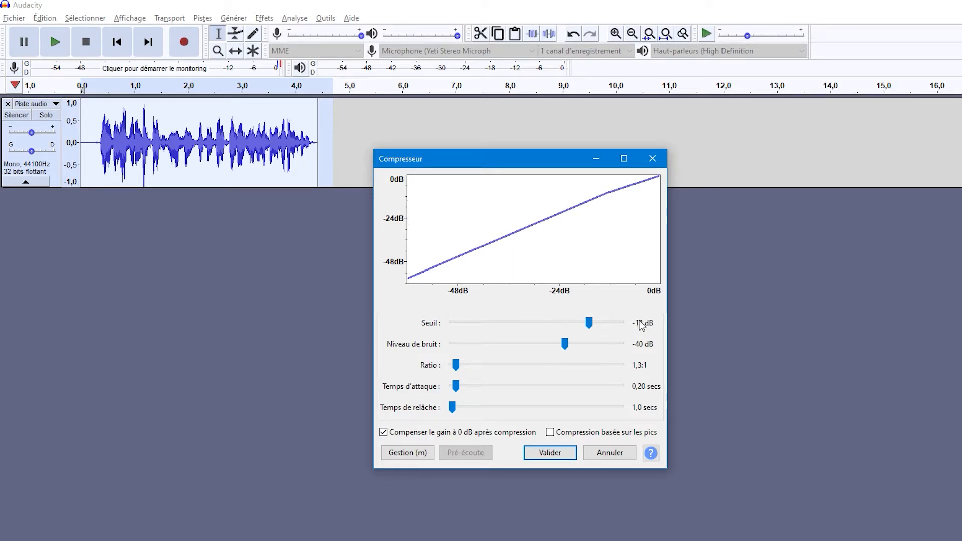
mouse_move(589, 323)
left_mouse_down()
mouse_move(575, 321)
mouse_move(589, 326)
left_mouse_up()
left_click(550, 453)
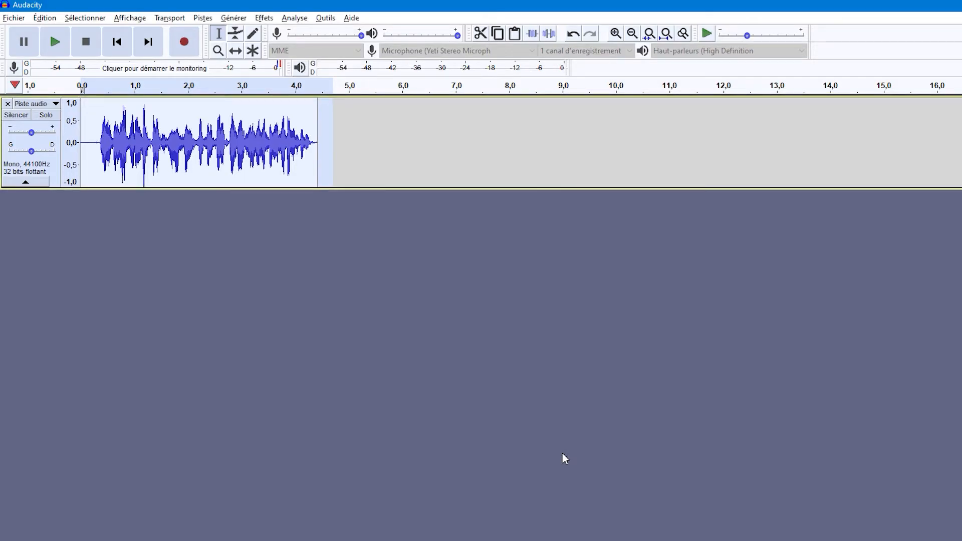
left_click_drag(96, 156, 331, 165)
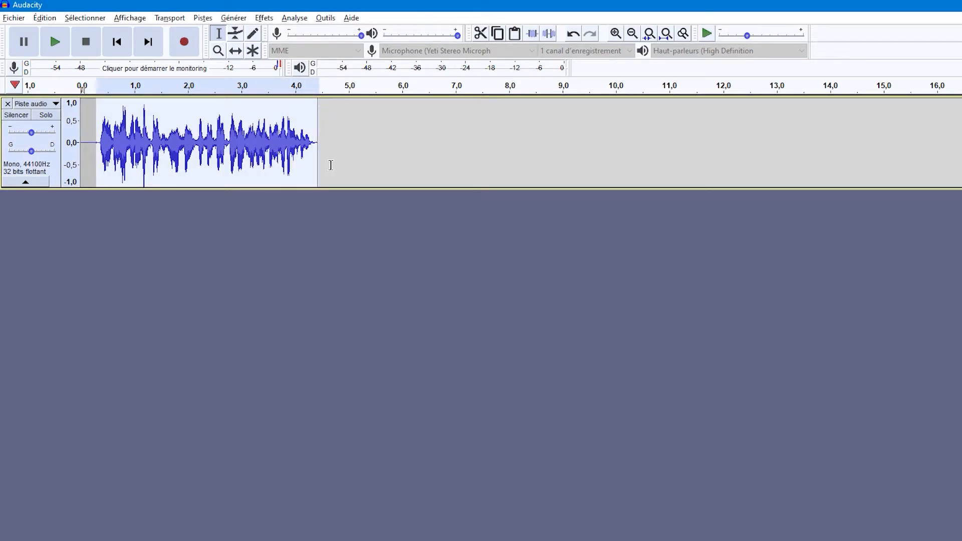
left_click(327, 154)
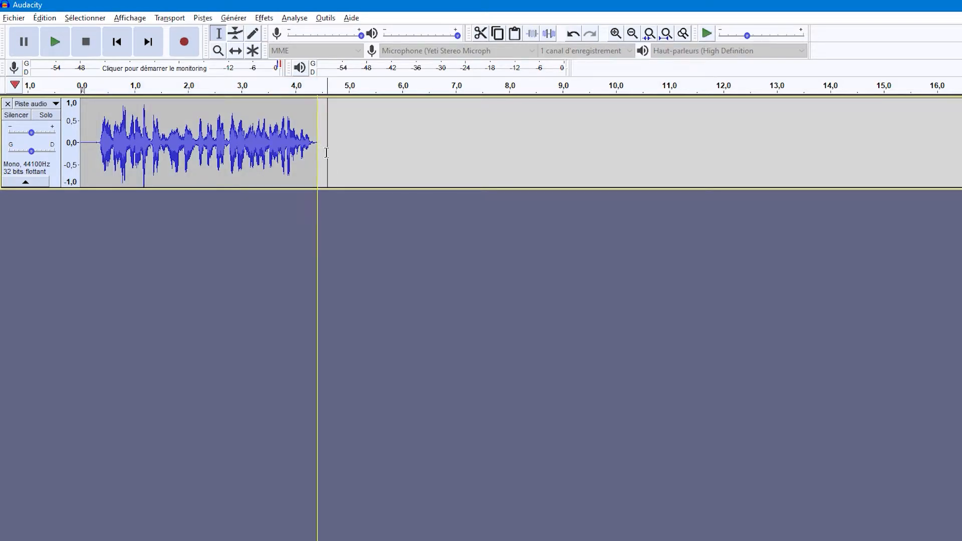
left_click_drag(95, 146, 326, 166)
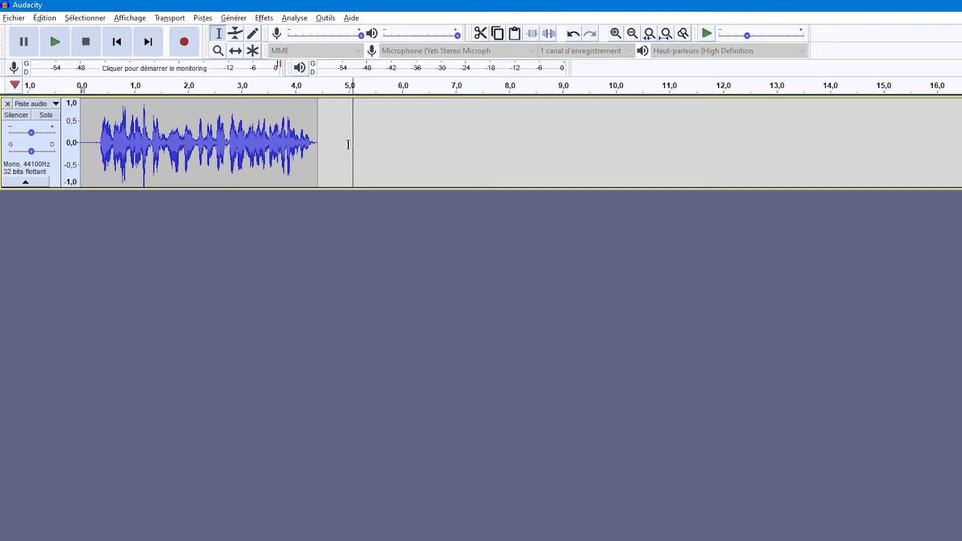
left_click_drag(336, 145, 80, 145)
left_click(264, 18)
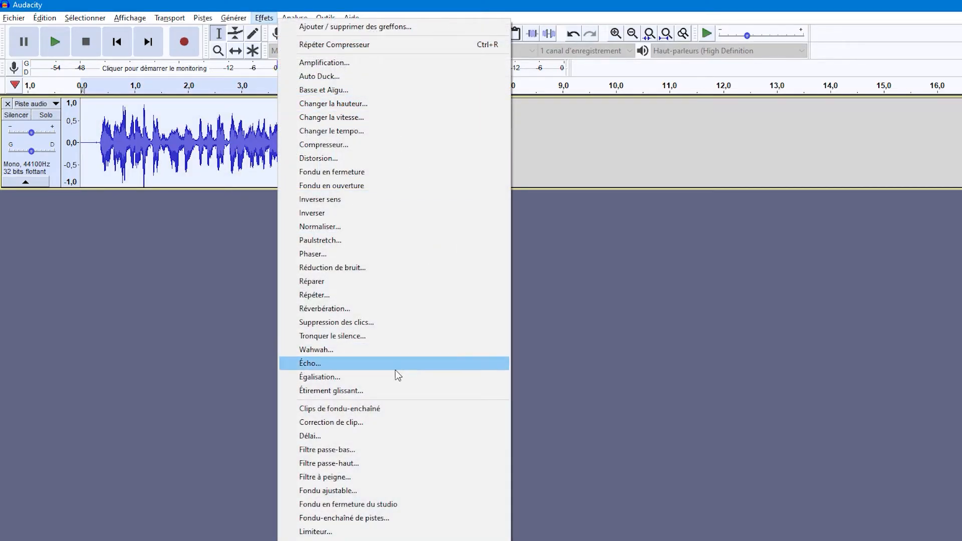
left_click(390, 377)
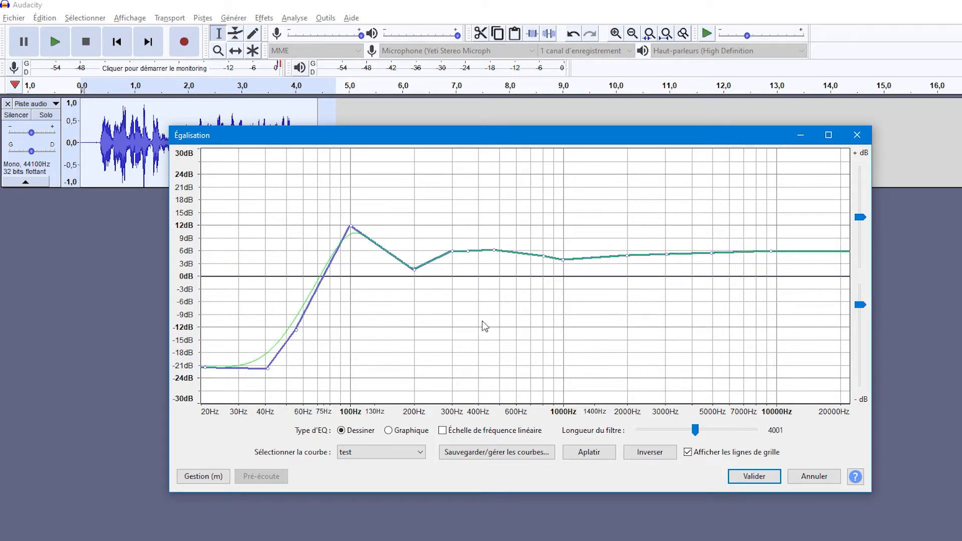
left_click(403, 449)
Open Equalization for the whole recording and load the flat "sans nom" curve.
left_click_drag(333, 128, 2, 125)
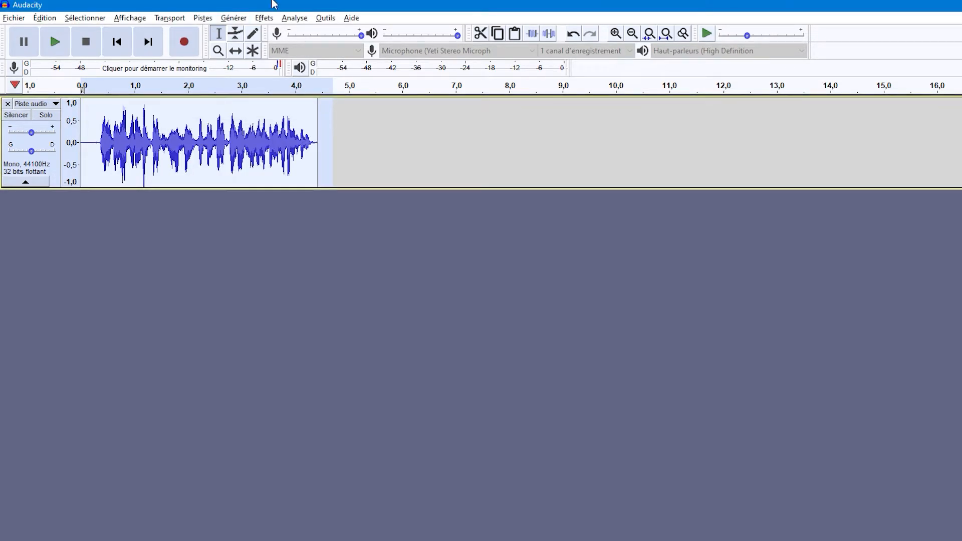
left_click(269, 16)
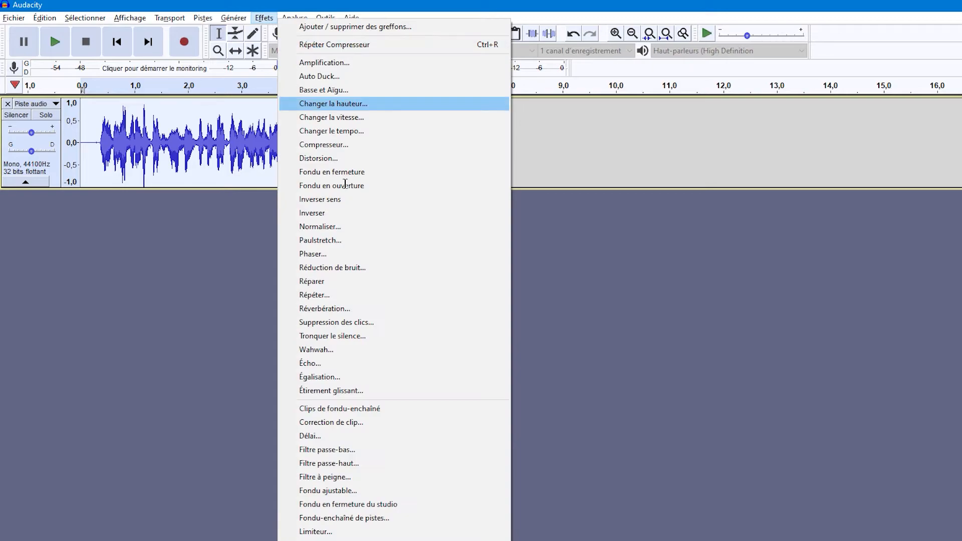
left_click(326, 383)
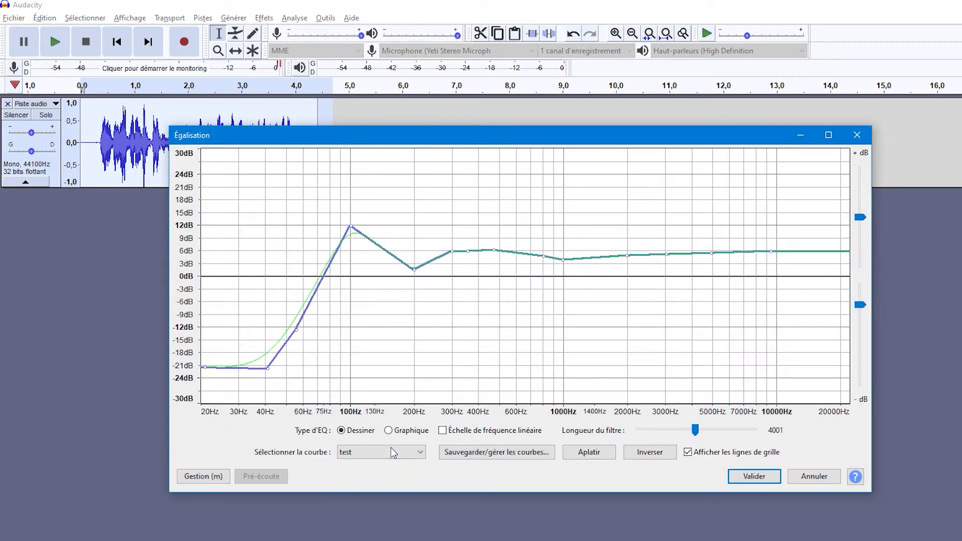
left_click(381, 452)
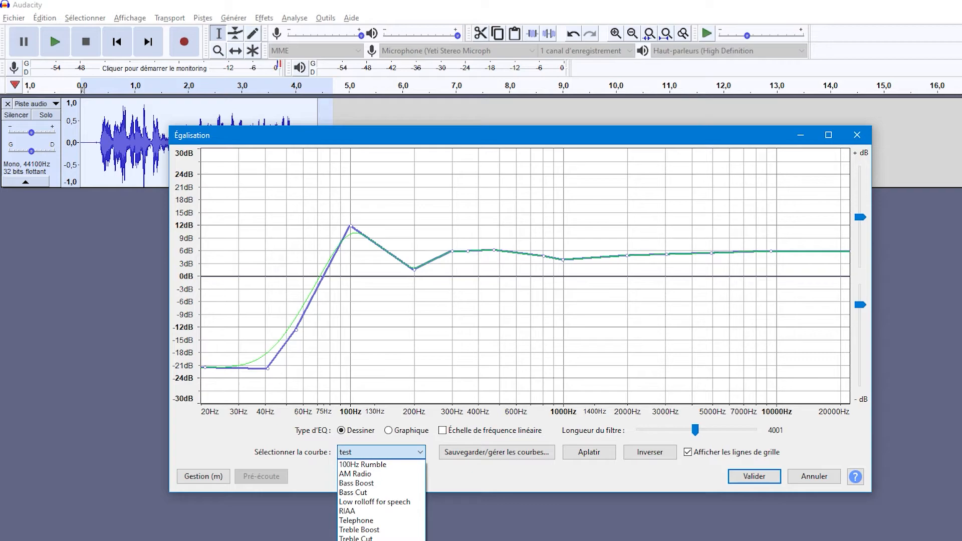
left_click(368, 540)
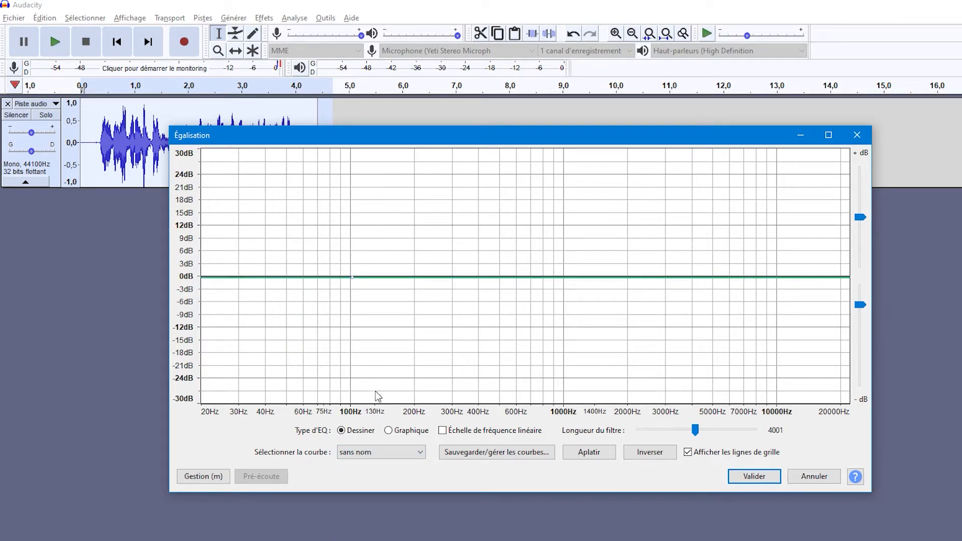
Shape the low end of the EQ curve with points at 100 Hz/12 dB, 200 Hz/about 2 dB, 300 Hz/0 dB and 400 Hz/-3 dB.
left_click(351, 277)
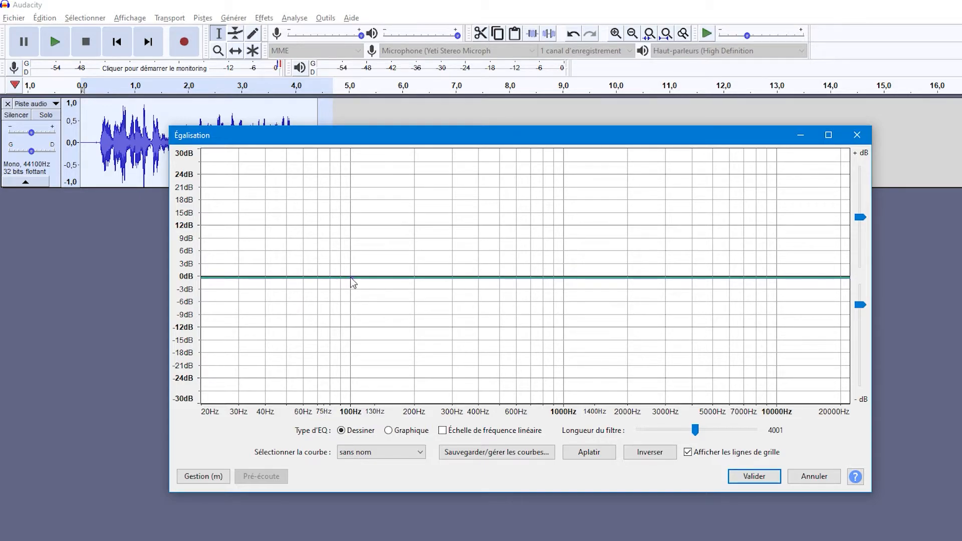
left_click_drag(351, 278, 351, 225)
left_click(416, 225)
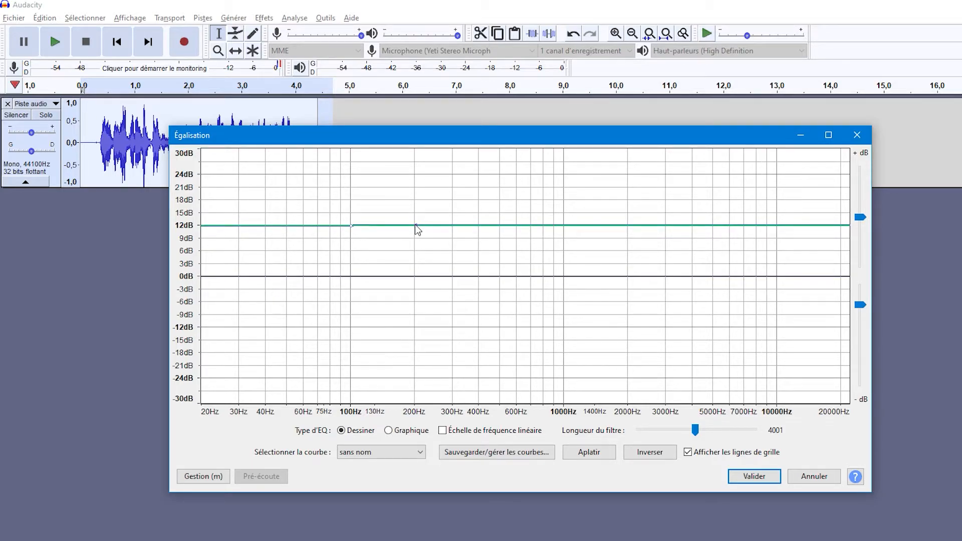
left_click_drag(415, 225, 479, 290)
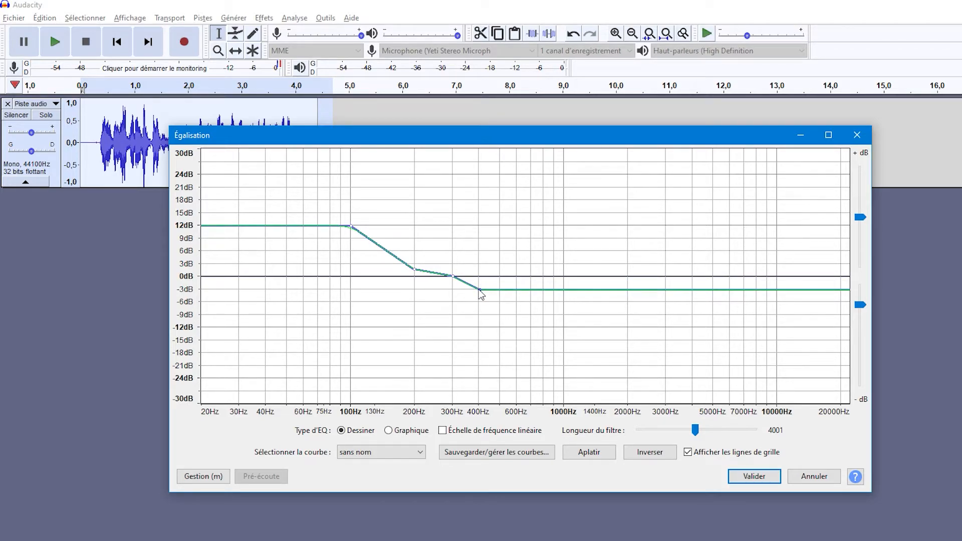
Add midrange EQ points at 1000 Hz/0 dB, 800 Hz/about -2.5 dB and 3000 Hz/about -0.5 dB.
left_click(564, 276)
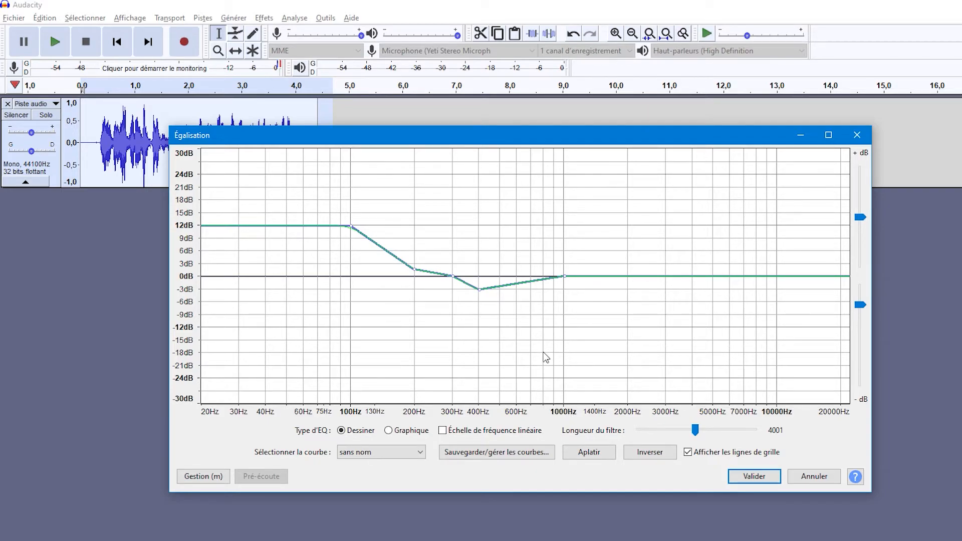
left_click_drag(544, 279, 544, 286)
left_click(665, 277)
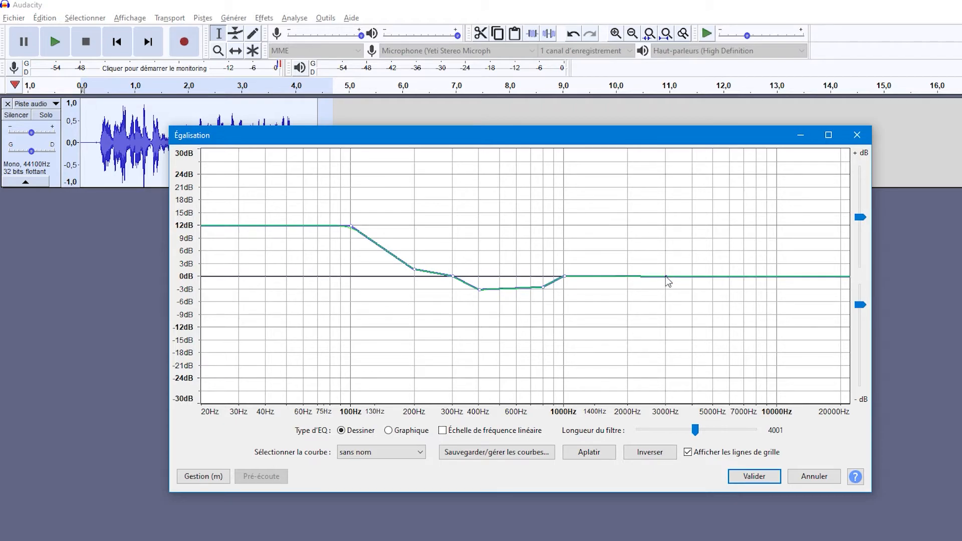
left_click_drag(665, 276, 666, 278)
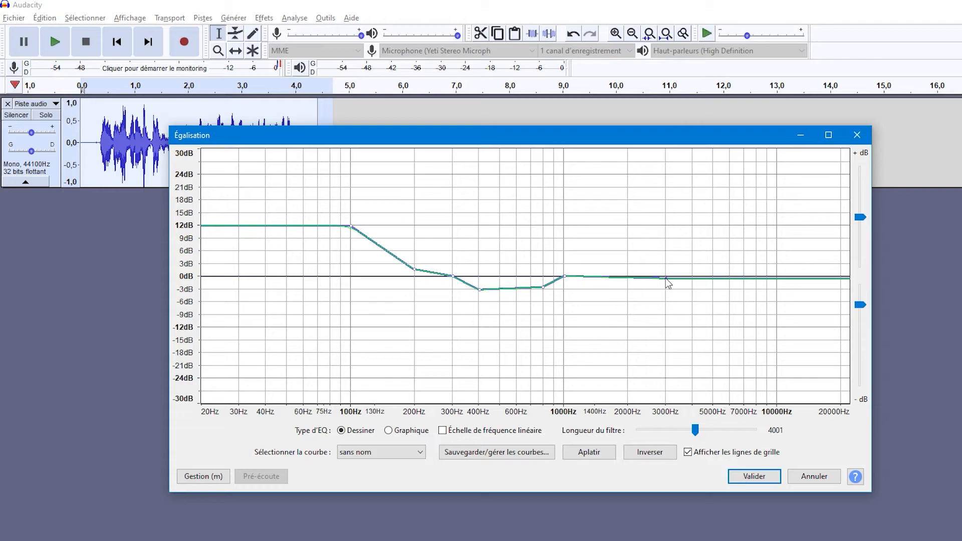
Boost the highs with EQ points at 5000 Hz/12 dB and 10000 Hz/about 13 dB, and apply the equalization to the recording.
left_click(713, 225)
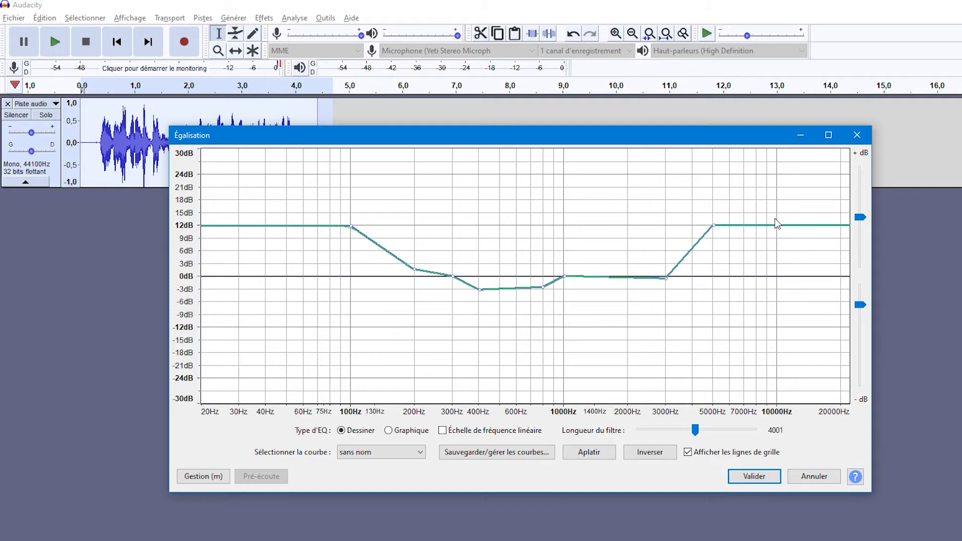
left_click_drag(777, 224, 776, 221)
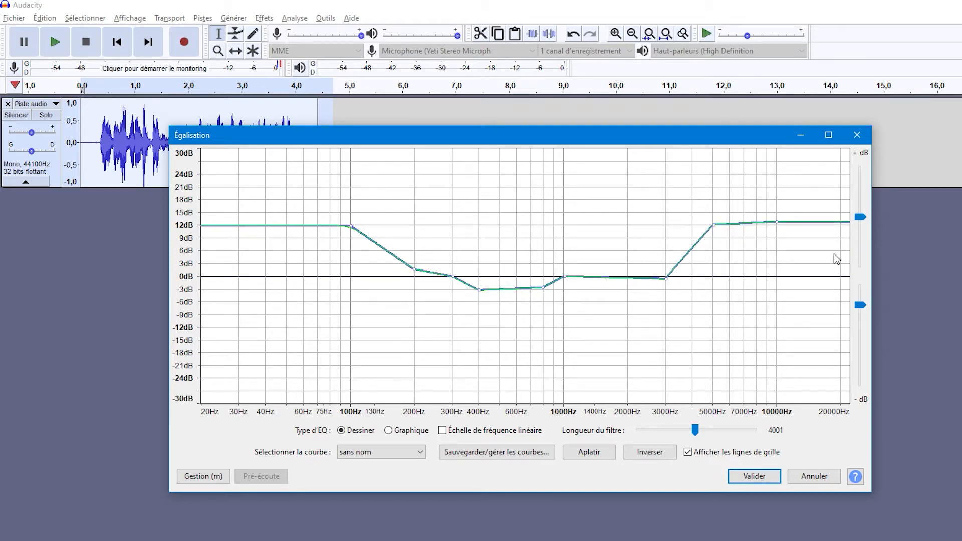
left_click(756, 476)
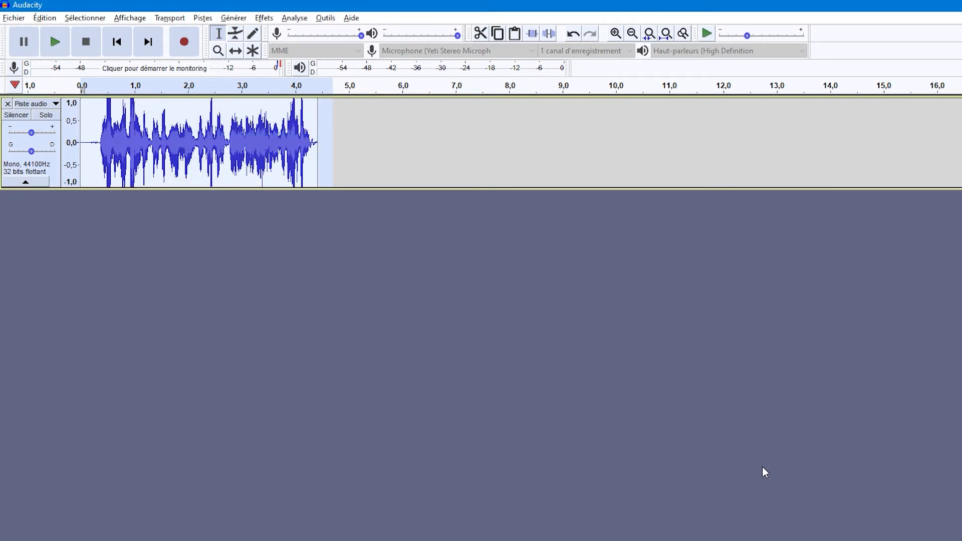
left_click(336, 180)
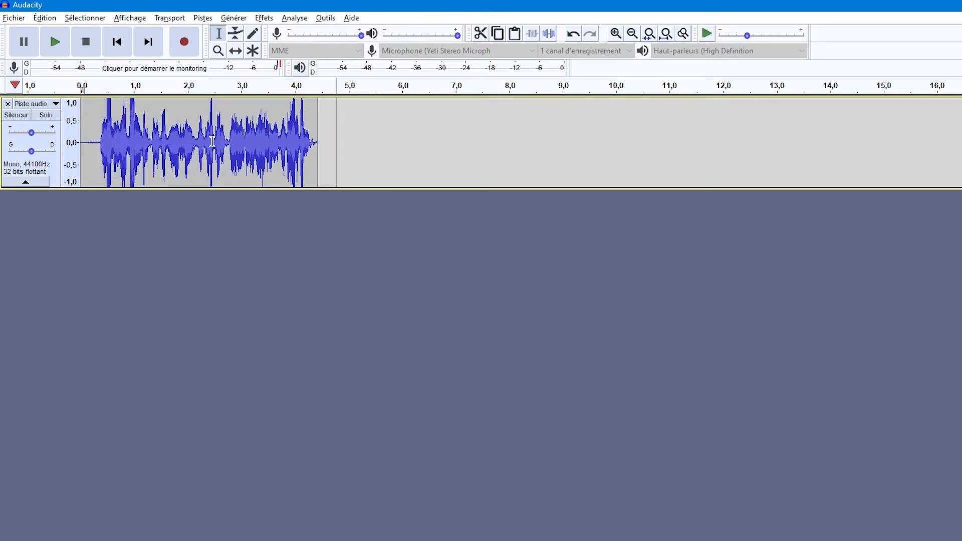
Normalize the whole recording to a peak amplitude of -2.0 dB with DC offset removal enabled, and clear the selection.
key("Home")
left_click_drag(337, 175, 80, 160)
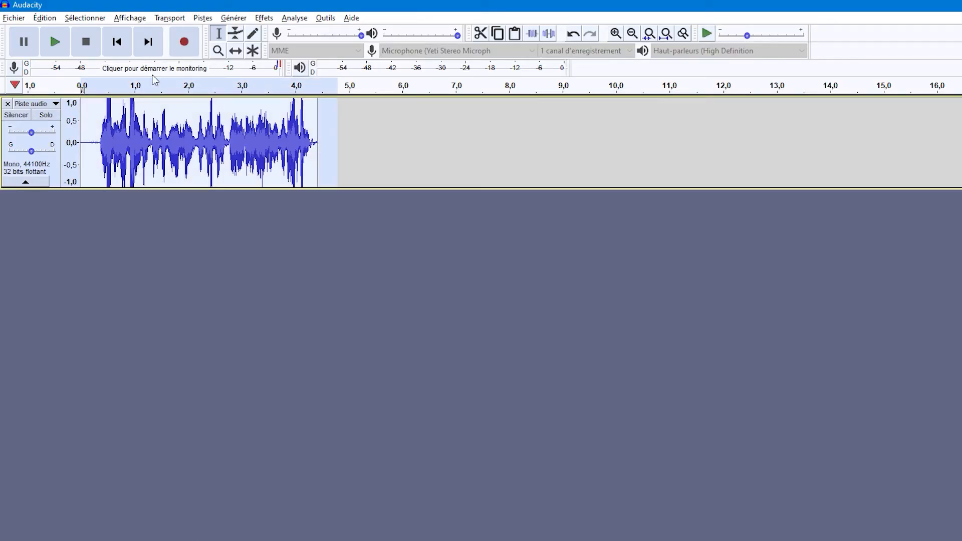
left_click(266, 18)
left_click(387, 231)
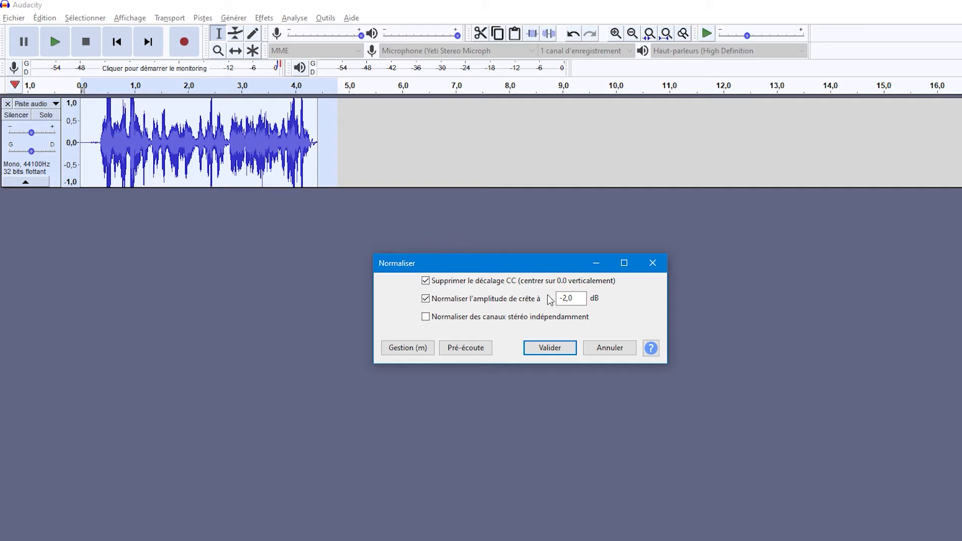
left_click(564, 298)
key("BackSpace")
type("1")
left_click(549, 347)
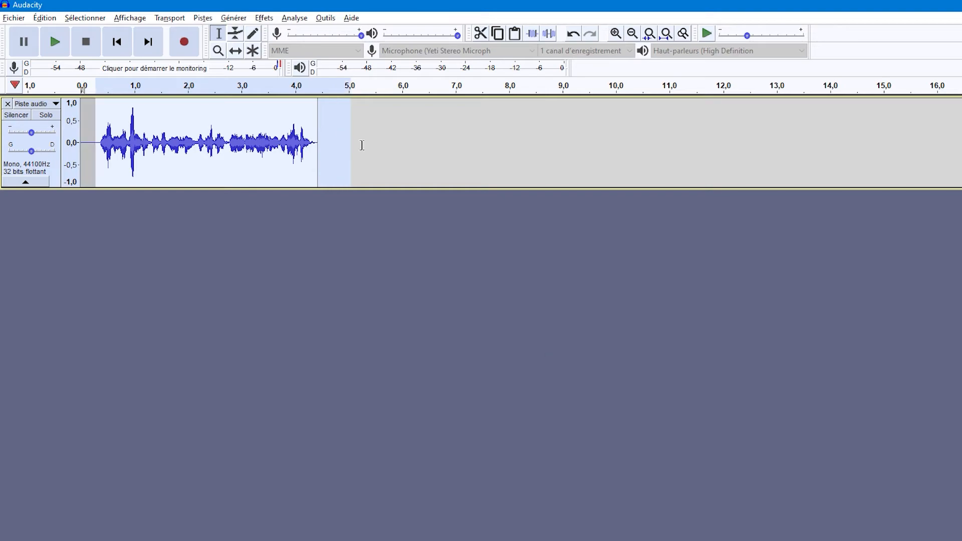
left_click(343, 154)
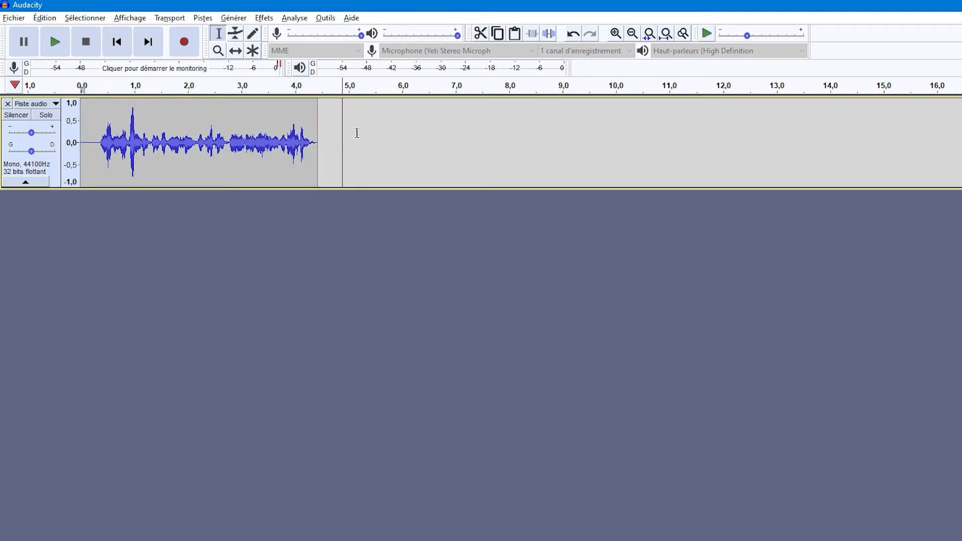
left_click(347, 116)
left_click(356, 119)
left_click(350, 146)
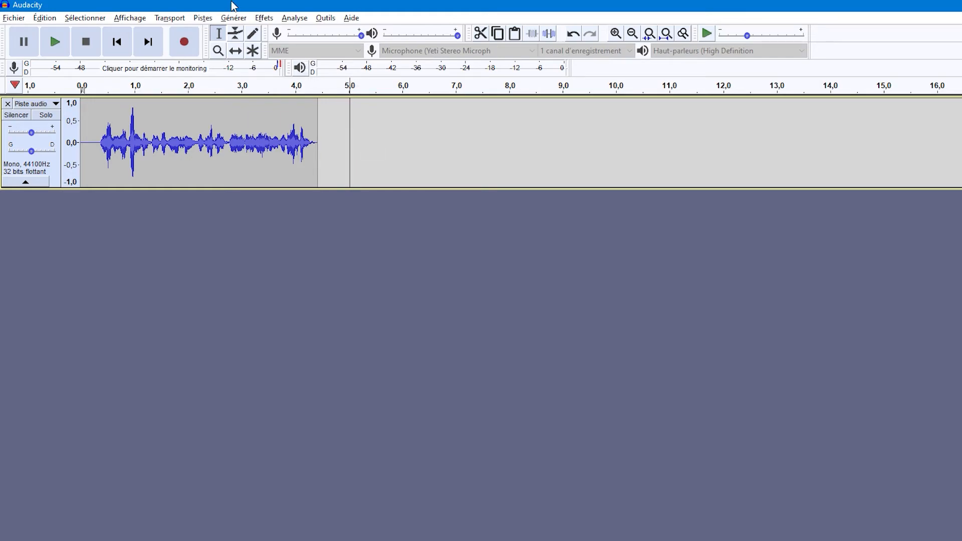